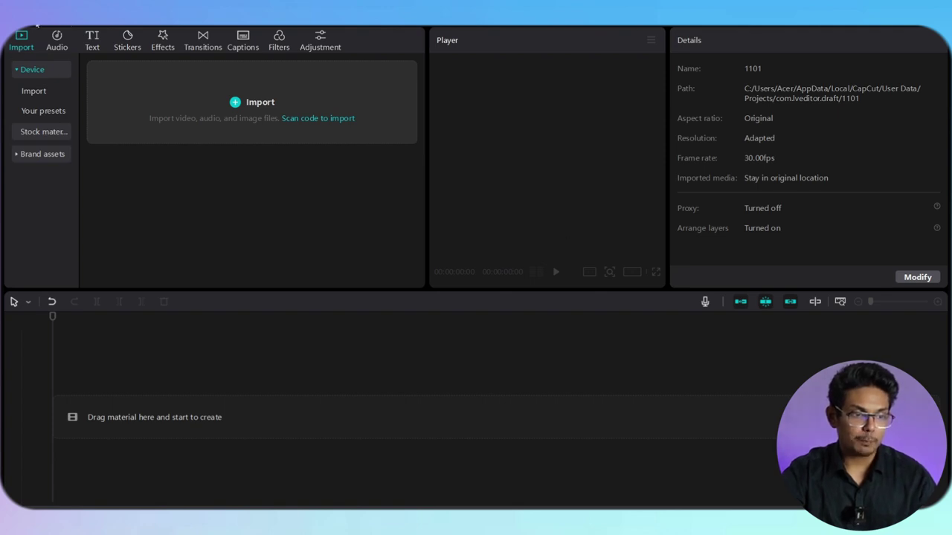
Step: Create a new project and confirm leaving the current one
click(41, 30)
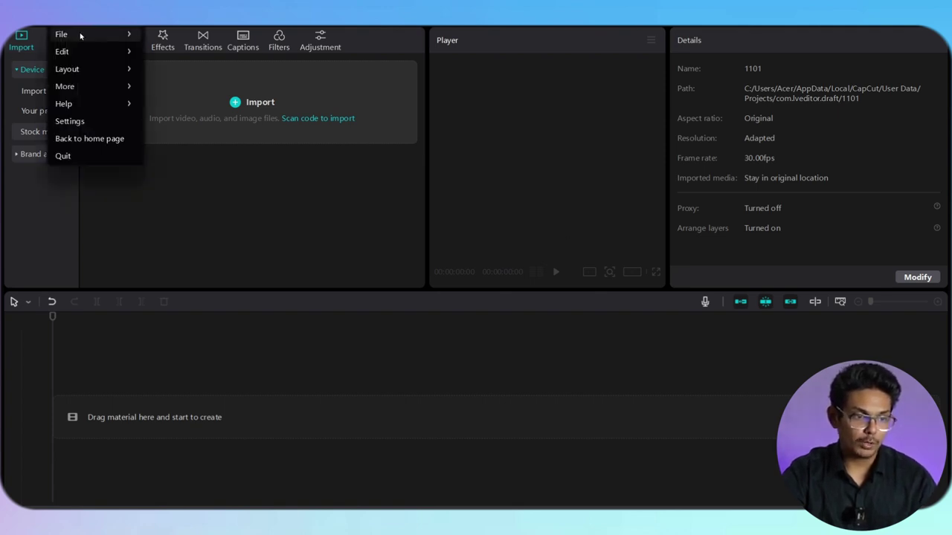
mouse_move(81, 34)
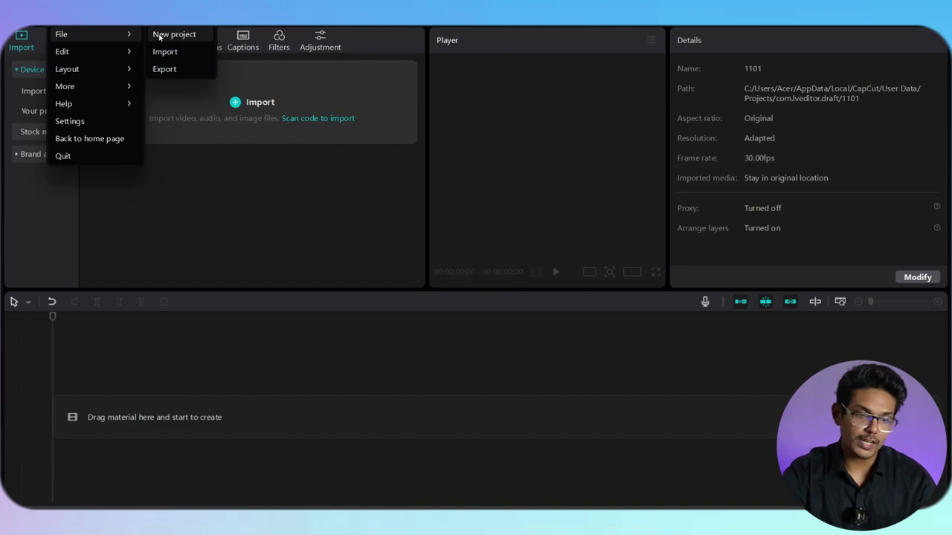
click(159, 35)
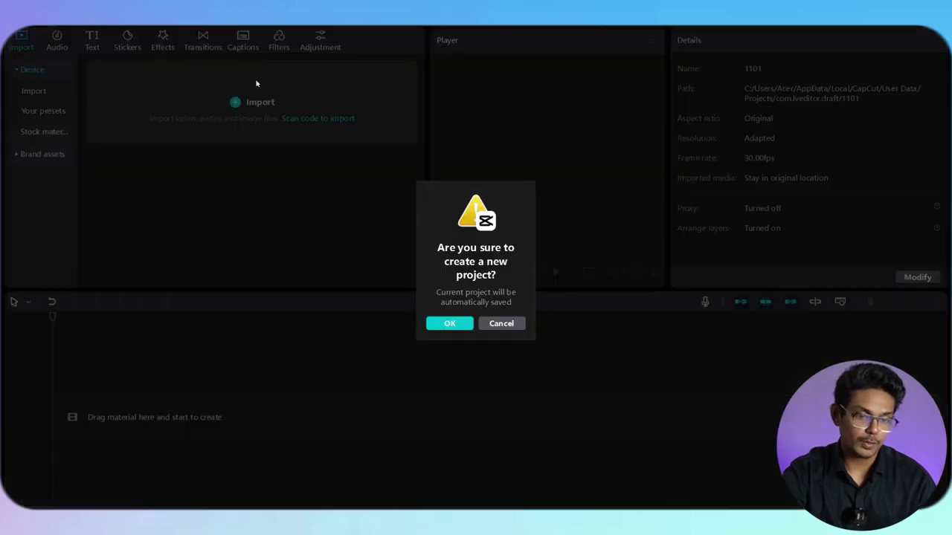
click(450, 323)
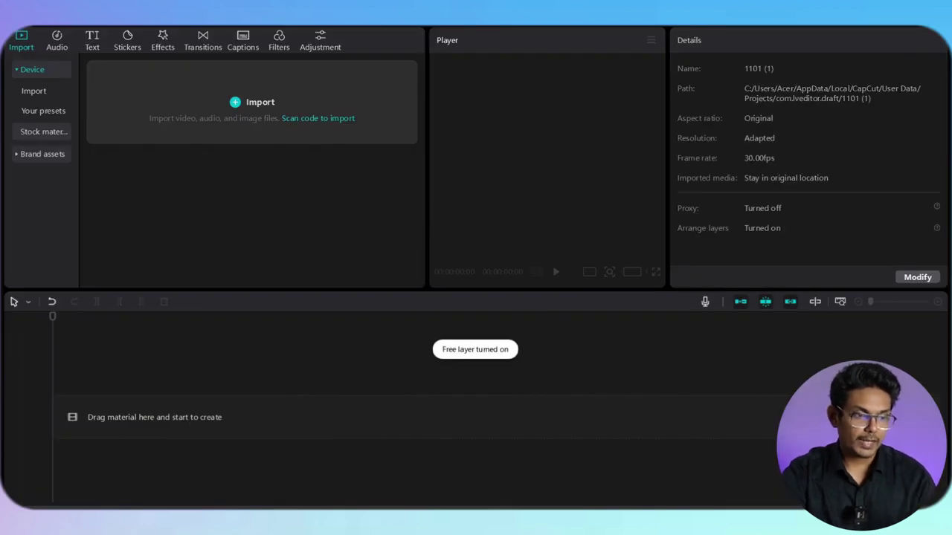
Step: Try the Media workspace layout and switch back to the Default layout
click(15, 43)
mouse_move(86, 67)
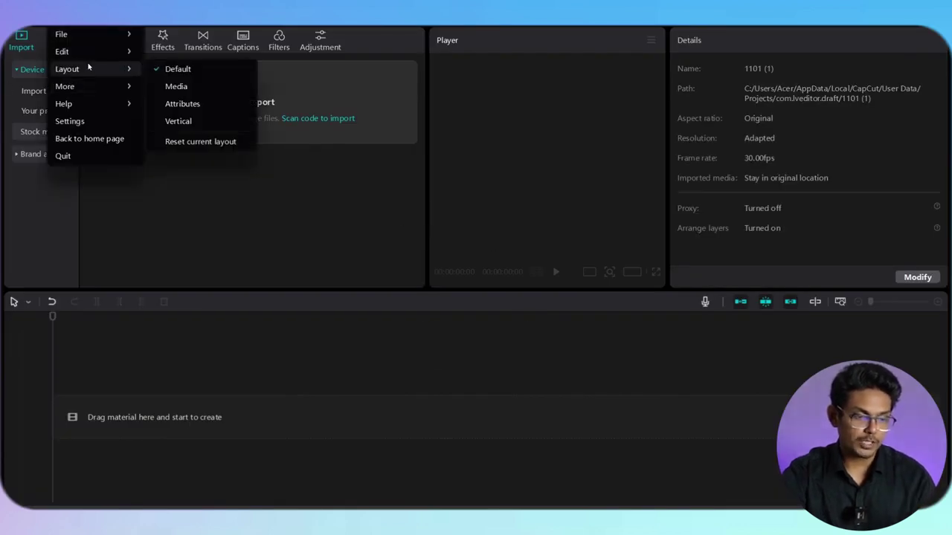
click(177, 88)
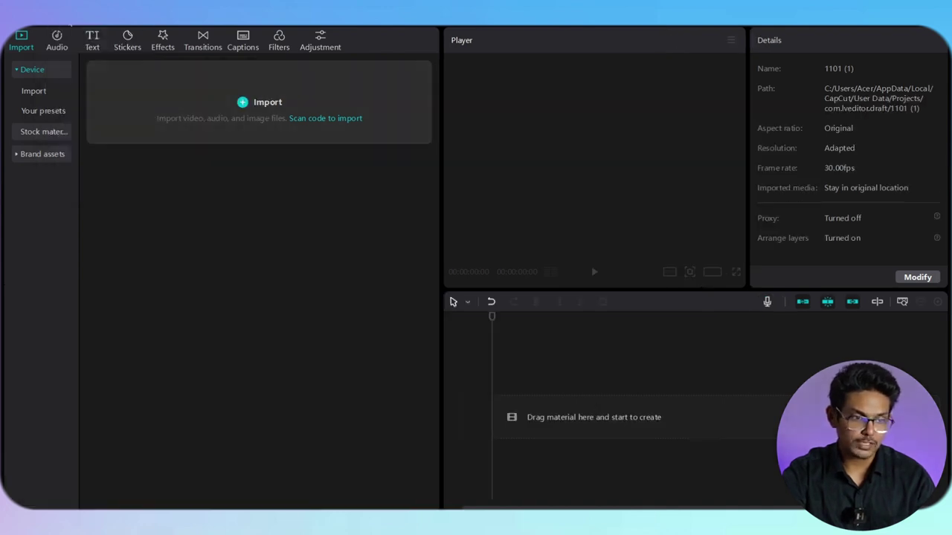
click(68, 21)
mouse_move(102, 74)
click(178, 68)
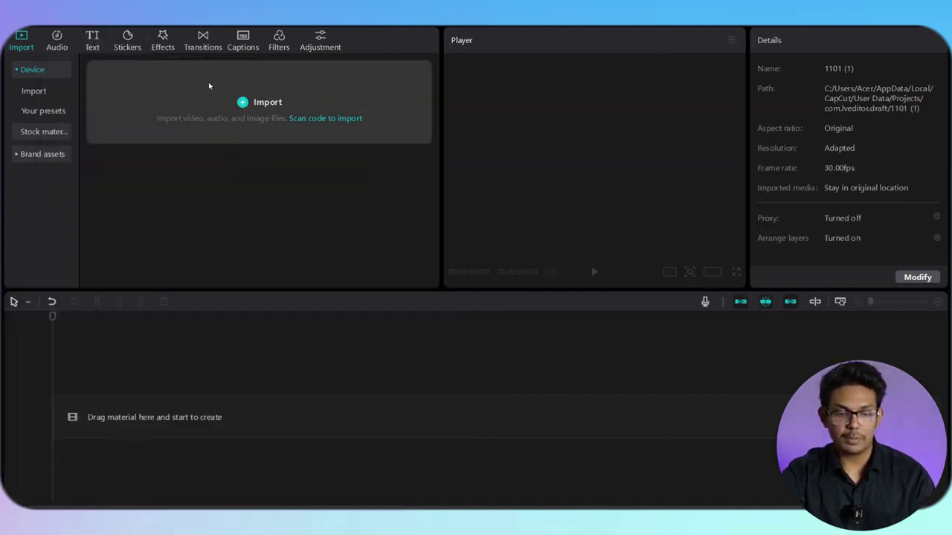
Step: Review the draft storage and cache options in the application settings and close them without saving
click(64, 23)
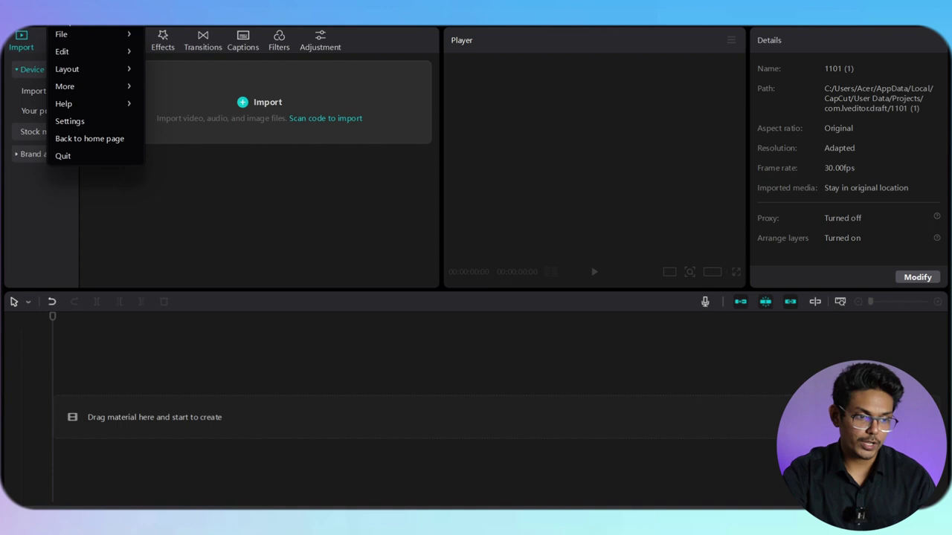
click(105, 119)
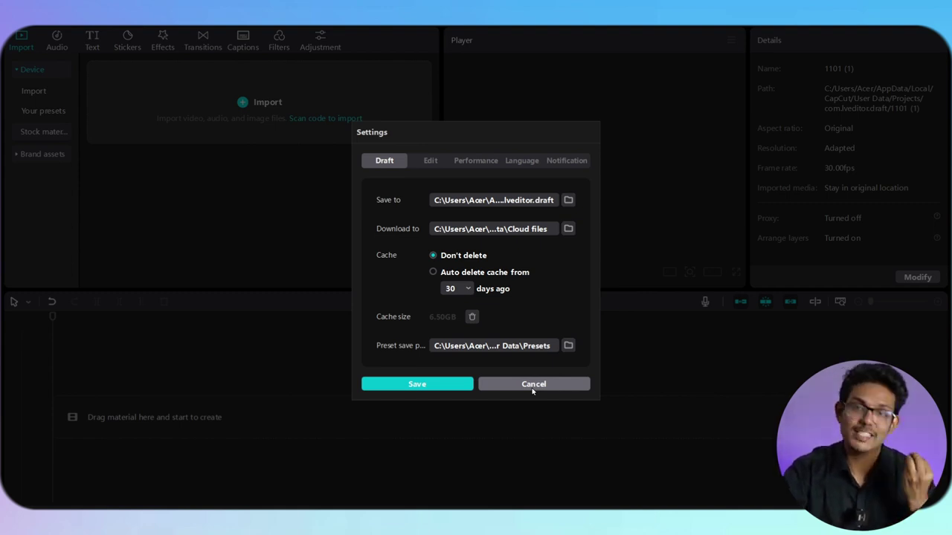
click(533, 386)
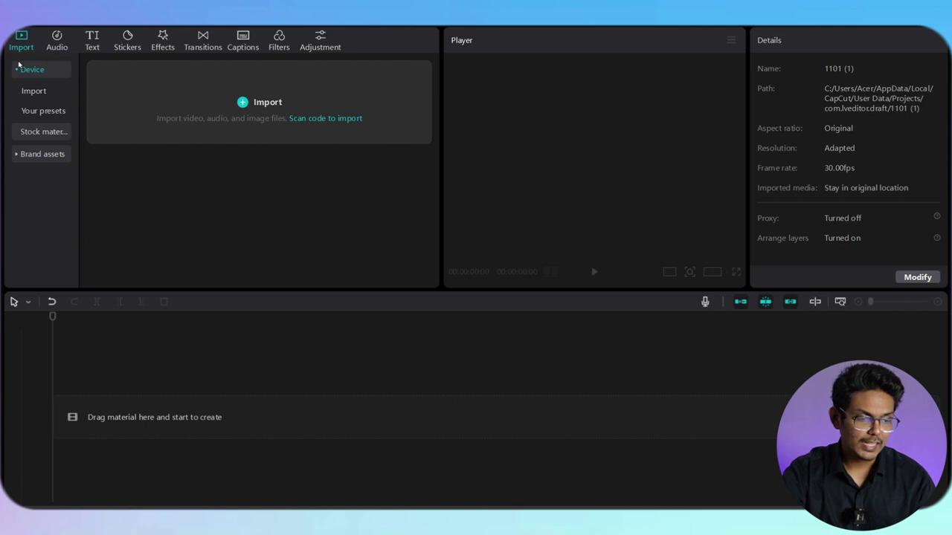
Step: Look through the audio, text, stickers, effects, transitions, captions, filters and adjustment libraries
click(56, 43)
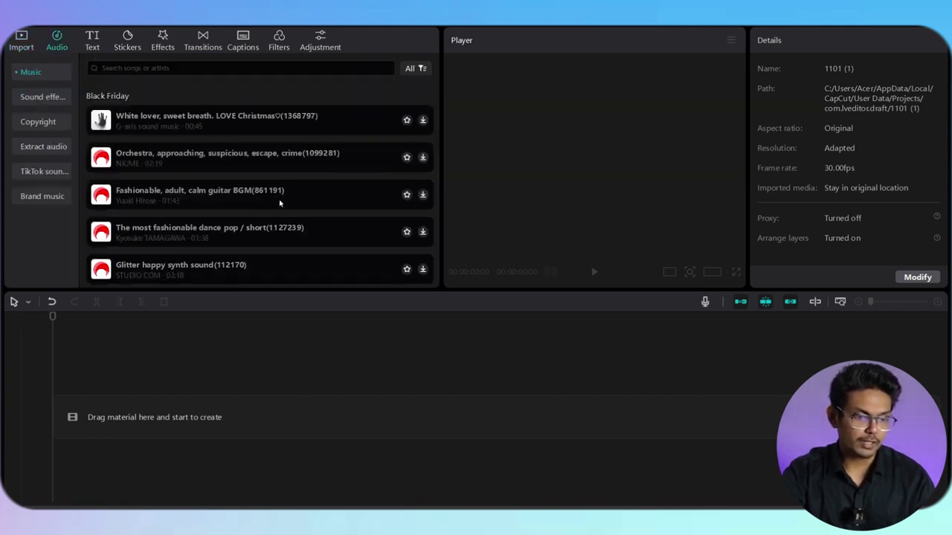
scroll(281, 186, down, 3)
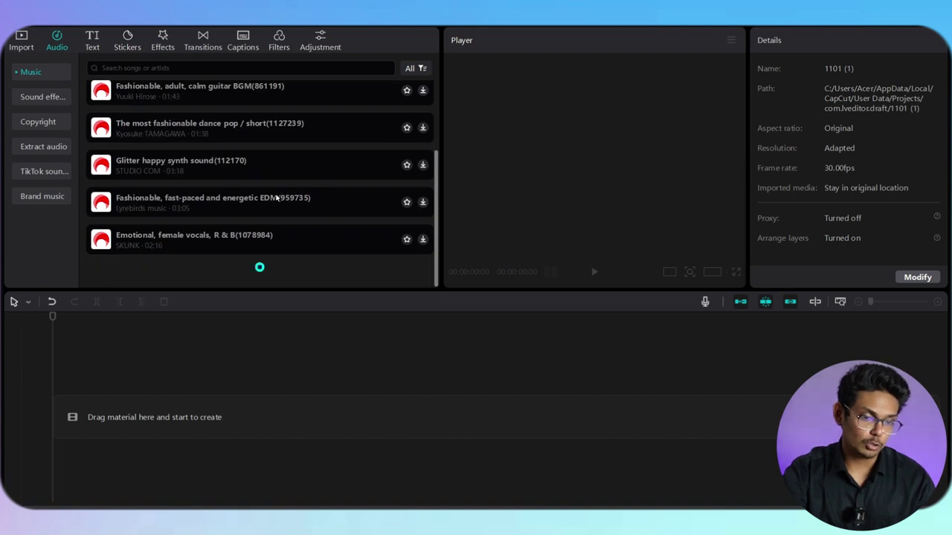
scroll(322, 199, down, 1)
scroll(278, 202, up, 3)
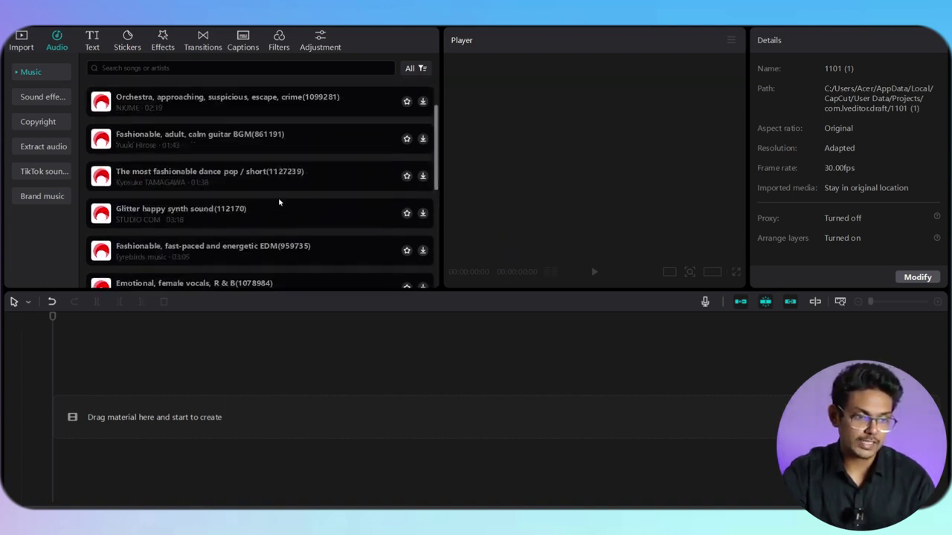
click(90, 45)
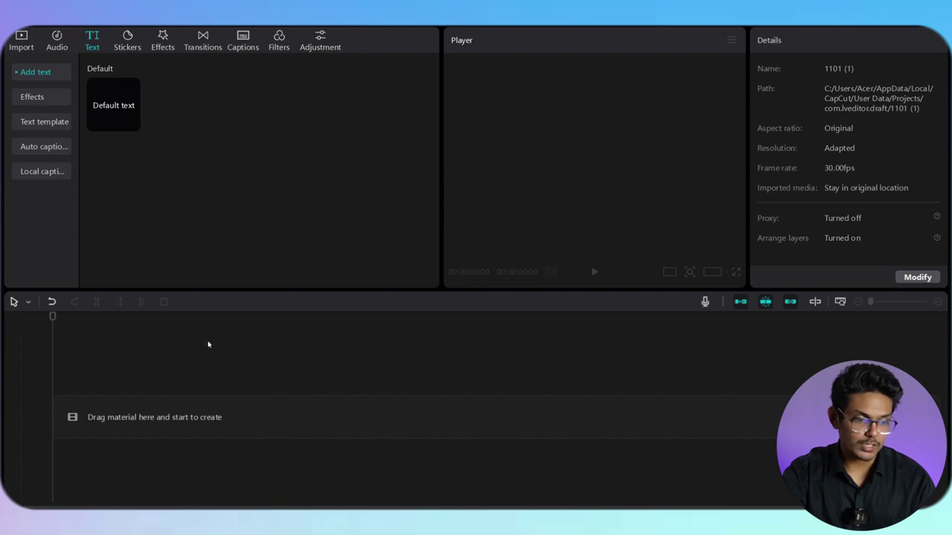
click(134, 47)
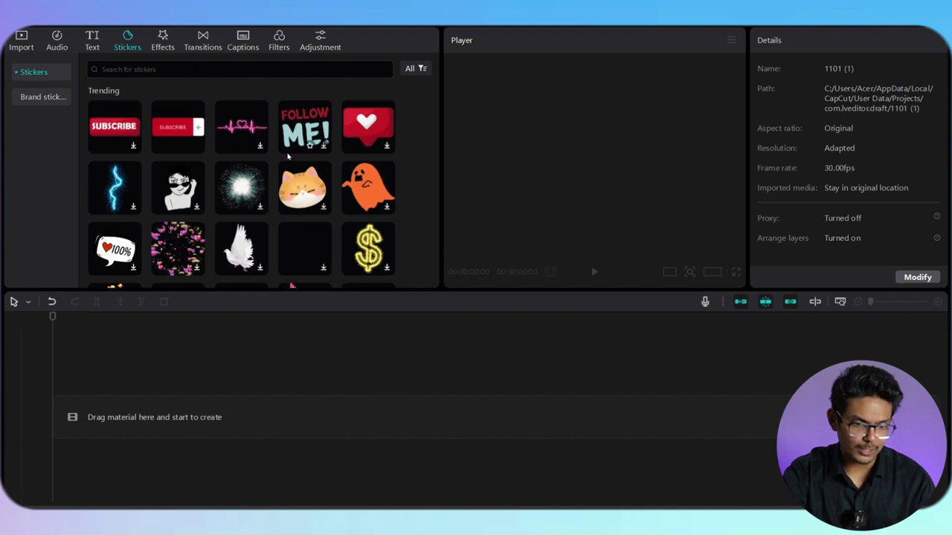
click(162, 44)
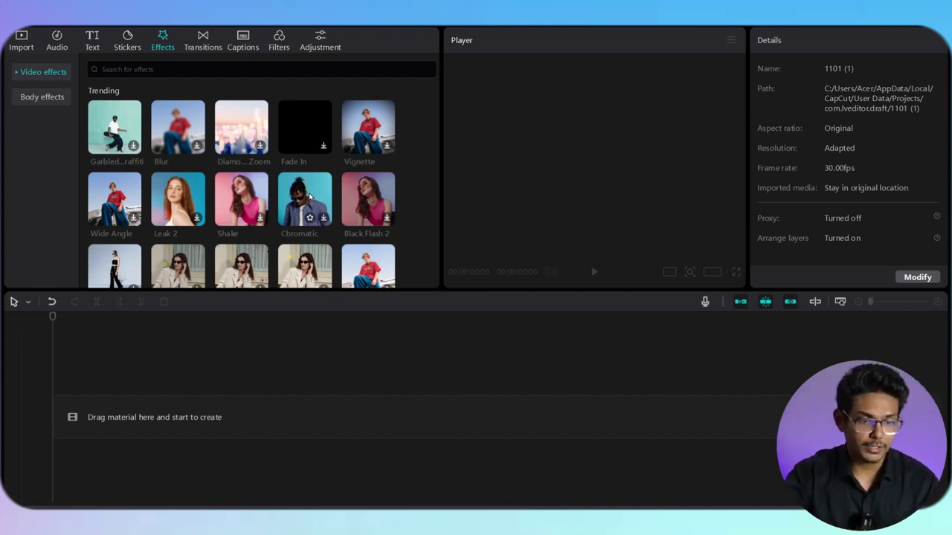
click(208, 47)
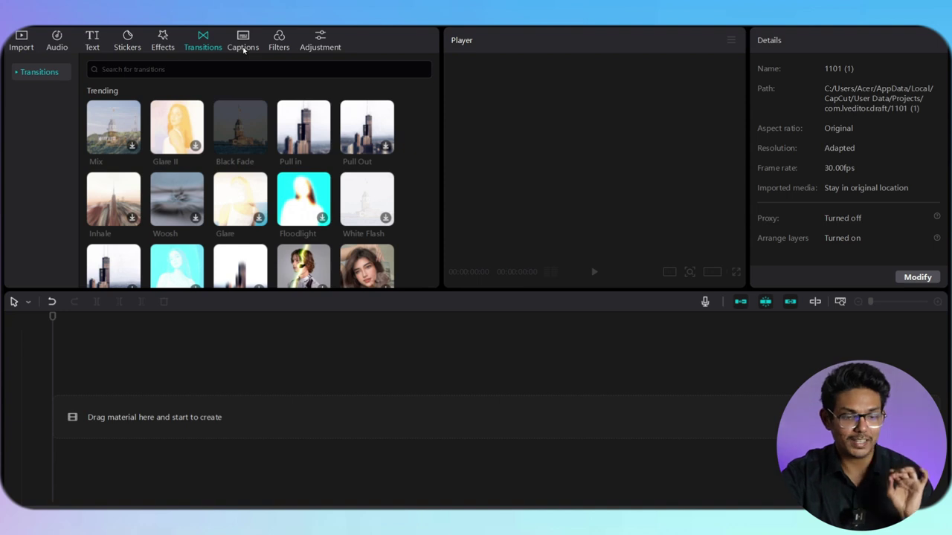
click(243, 48)
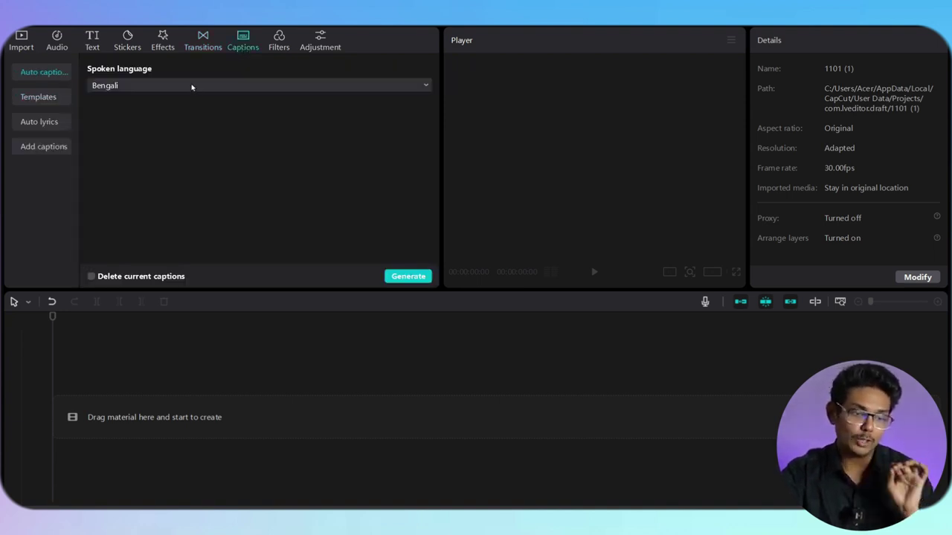
click(279, 40)
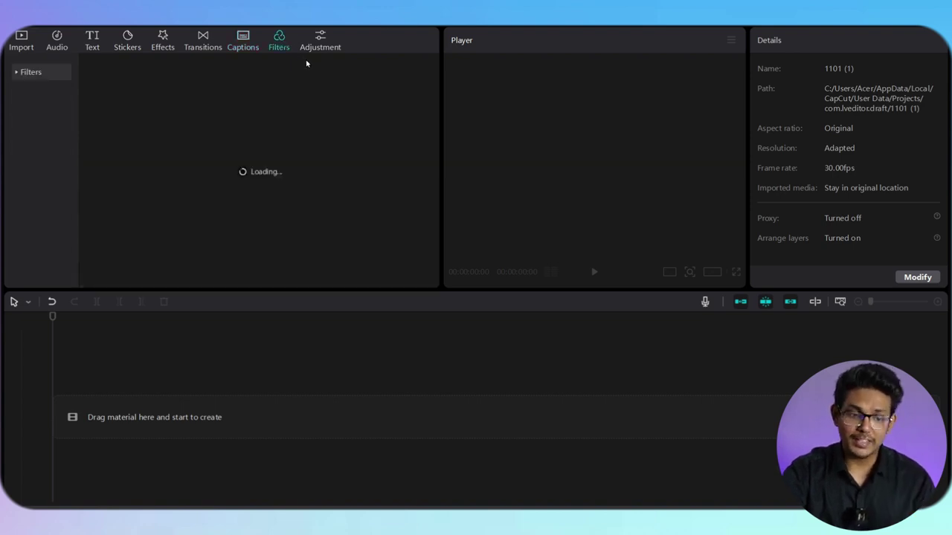
click(310, 46)
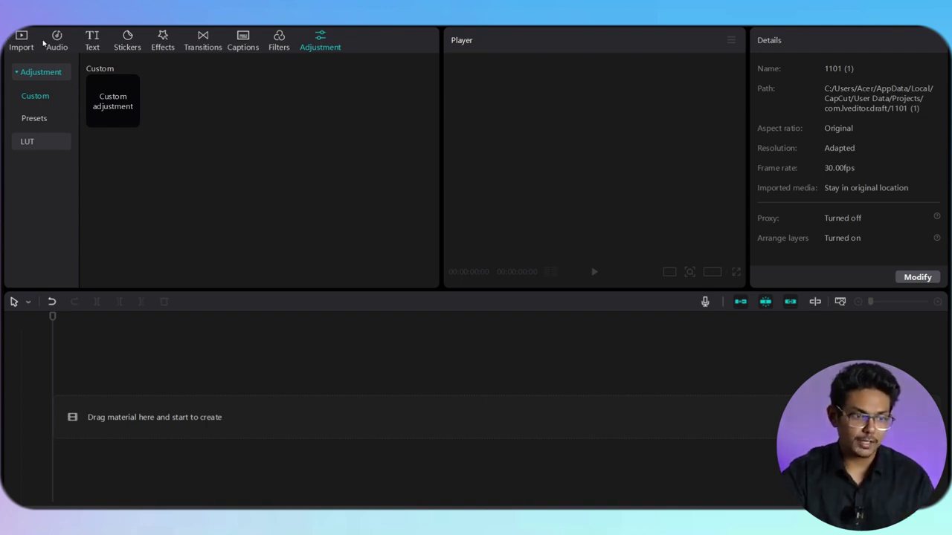
click(33, 72)
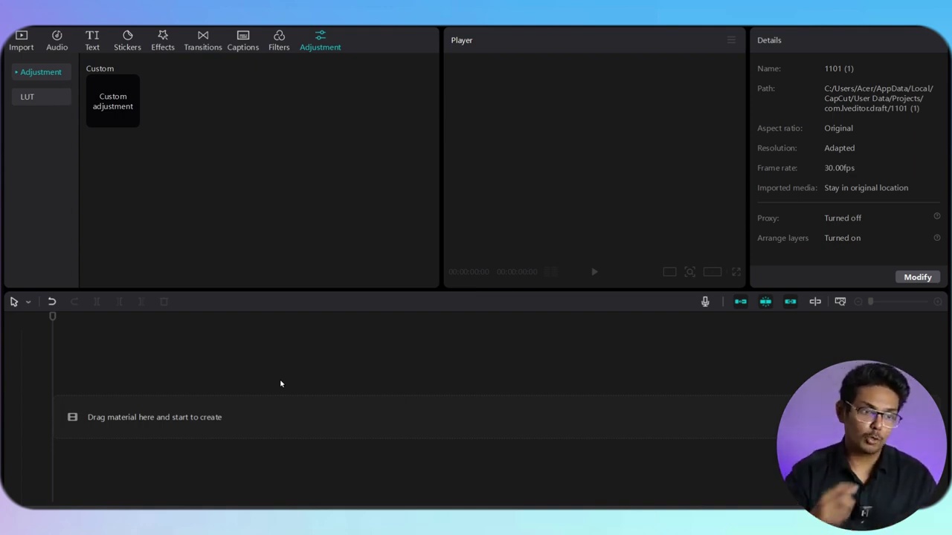
Step: Import the video C0037.MP4 from the Profile GIG > GIG Videos > Capcut Tutorial folder on New Volume (F:)
click(20, 43)
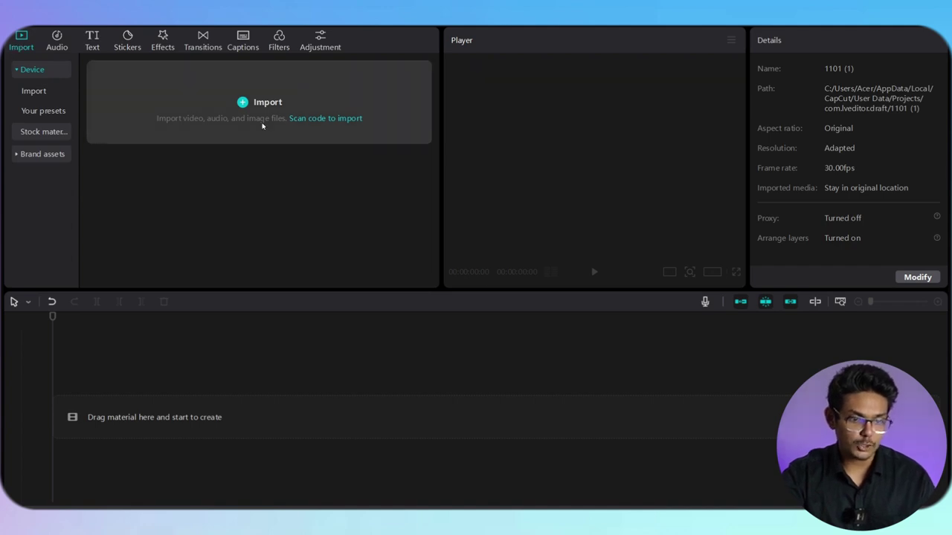
click(241, 107)
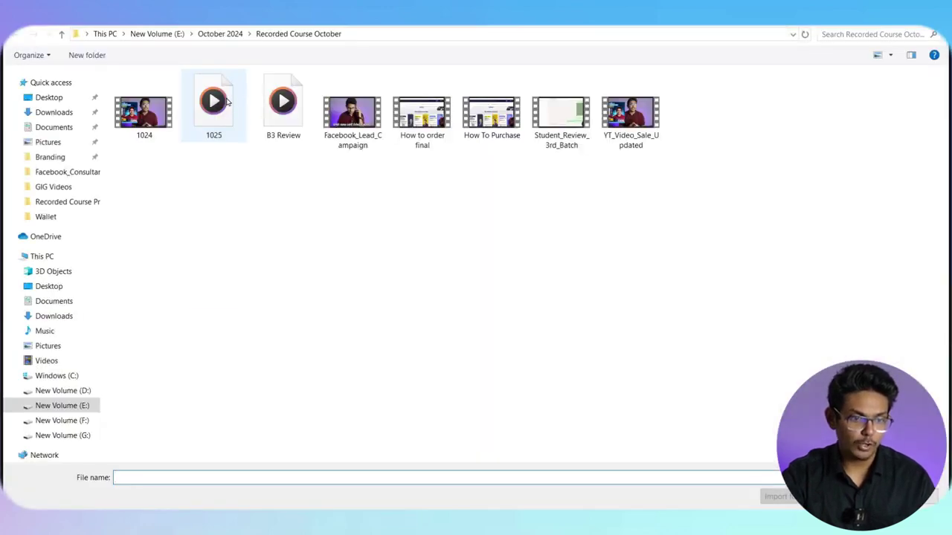
click(156, 36)
click(74, 421)
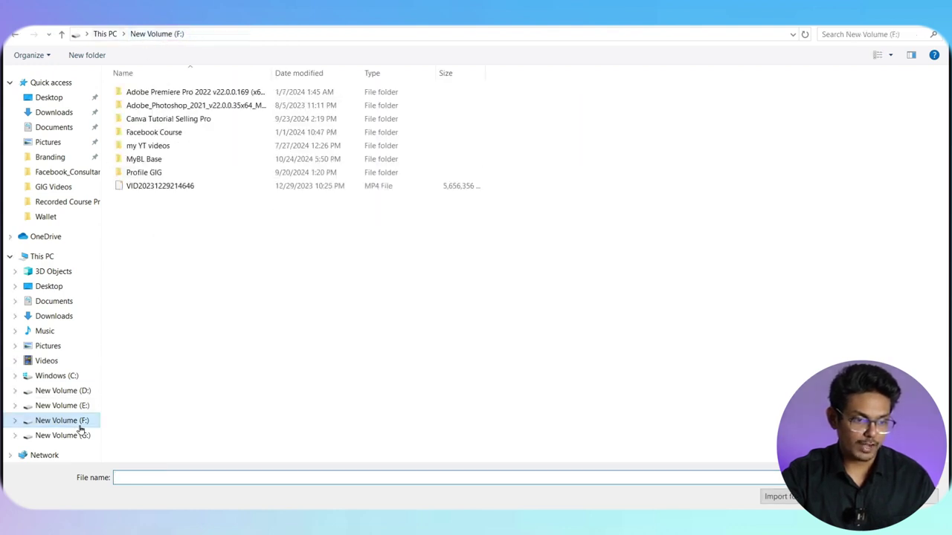
double_click(191, 172)
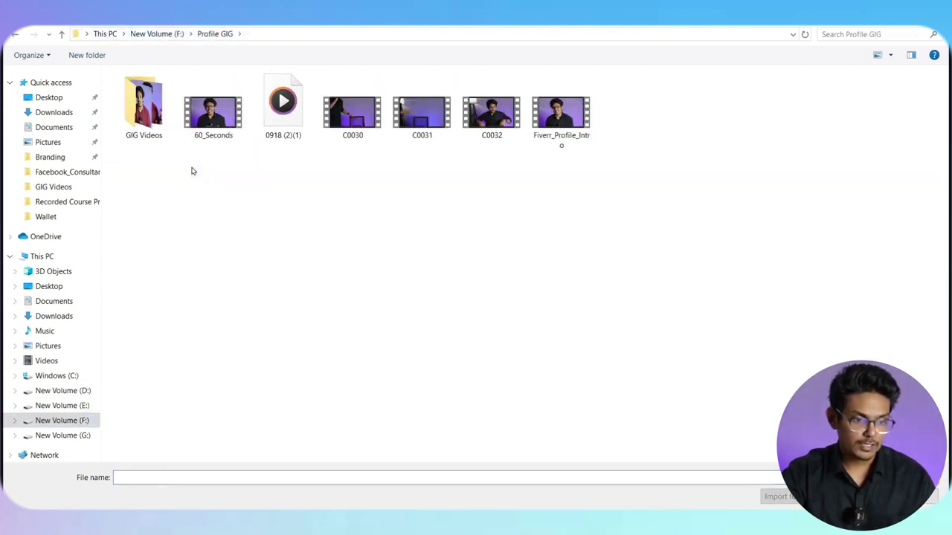
double_click(162, 119)
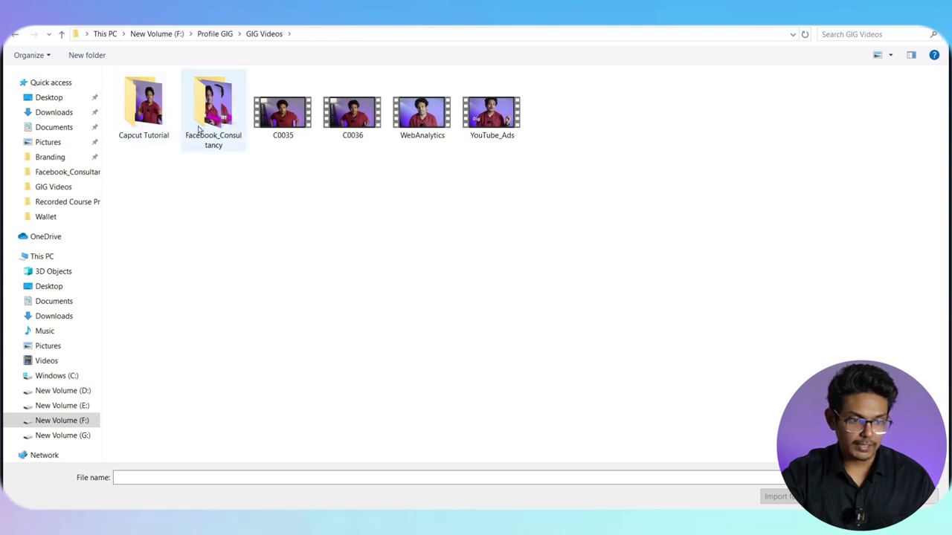
double_click(164, 117)
double_click(162, 119)
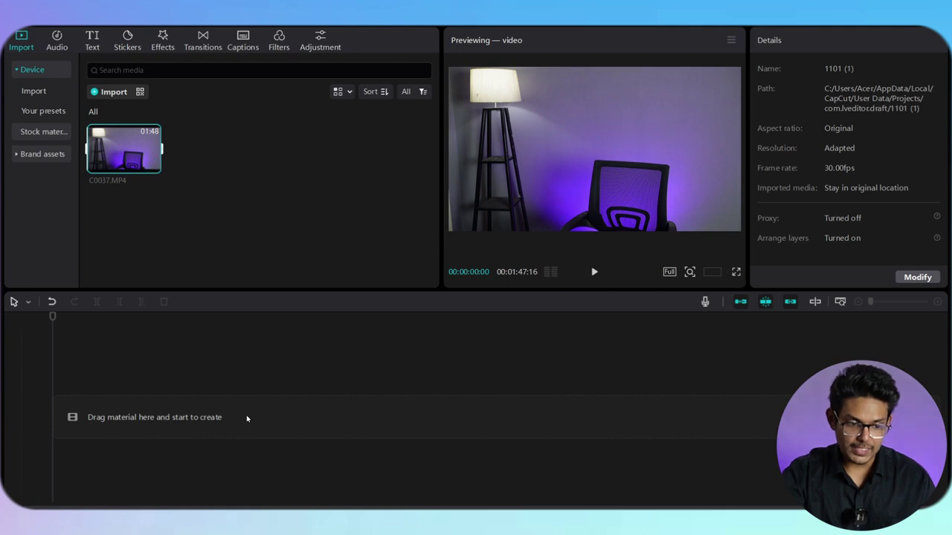
Step: Place the C0037.MP4 clip at the start of the empty timeline
drag(119, 179, 214, 277)
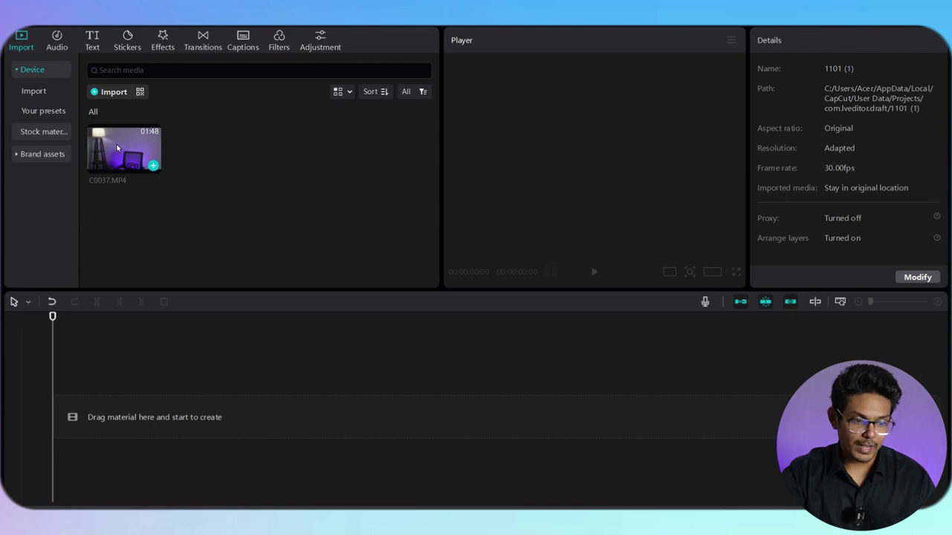
drag(116, 148, 172, 418)
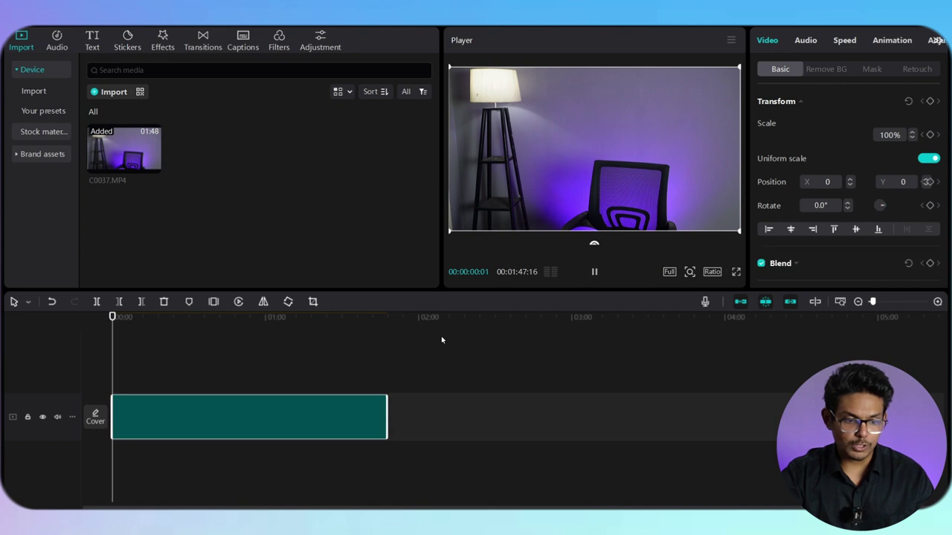
Step: Play and scrub through the C0037.MP4 clip on the timeline to preview it, and deselect the clip
key(space)
drag(116, 330, 172, 332)
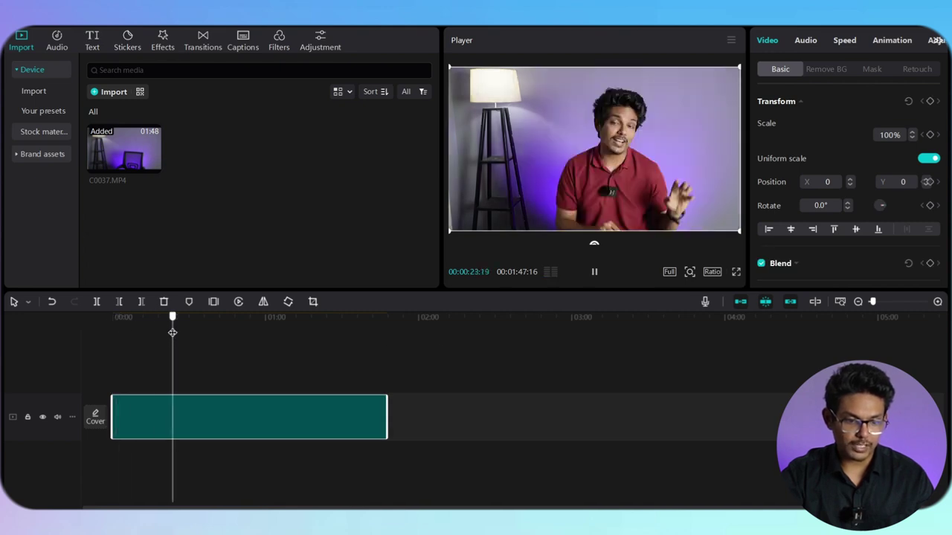
key(space)
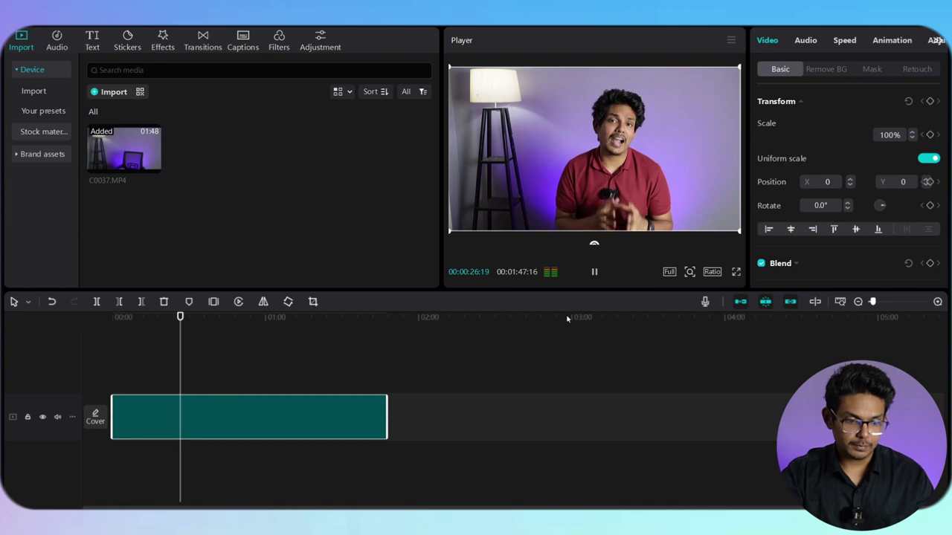
key(space)
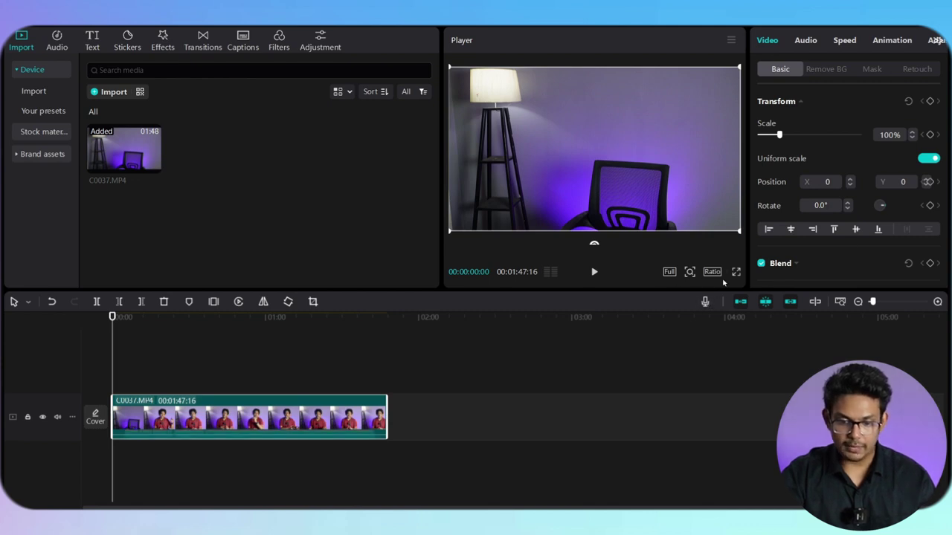
click(602, 362)
drag(387, 317, 82, 345)
click(473, 369)
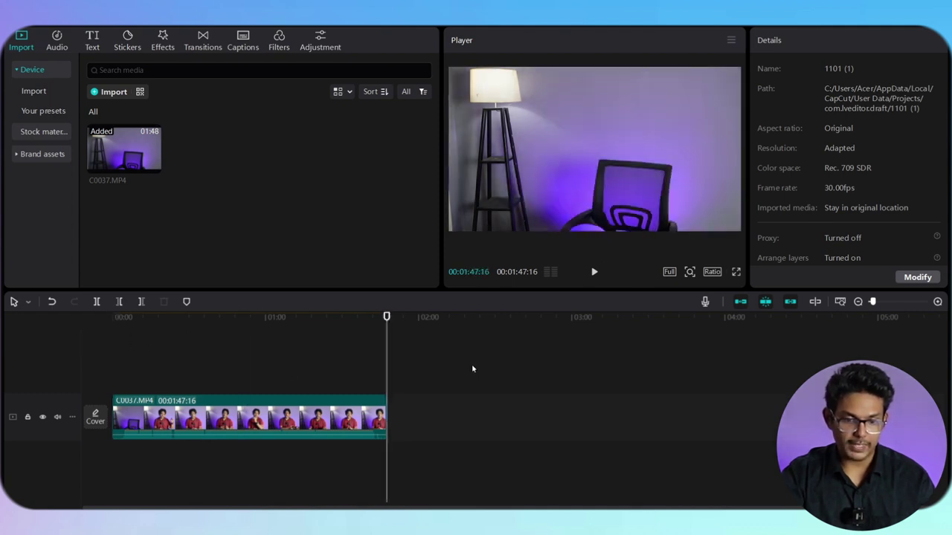
Step: Turn on the proxy in the project's performance settings with a resolution of 720P
click(916, 279)
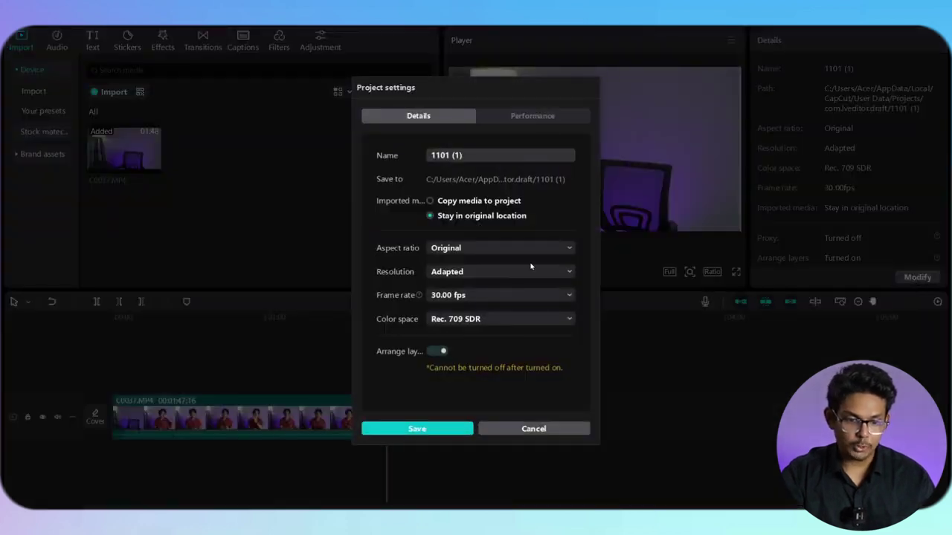
click(533, 117)
click(442, 259)
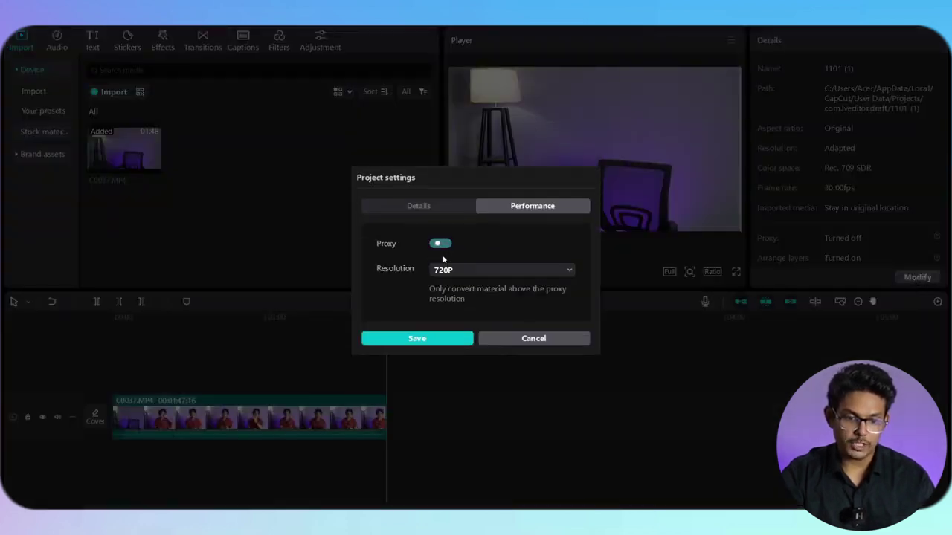
click(487, 277)
click(442, 272)
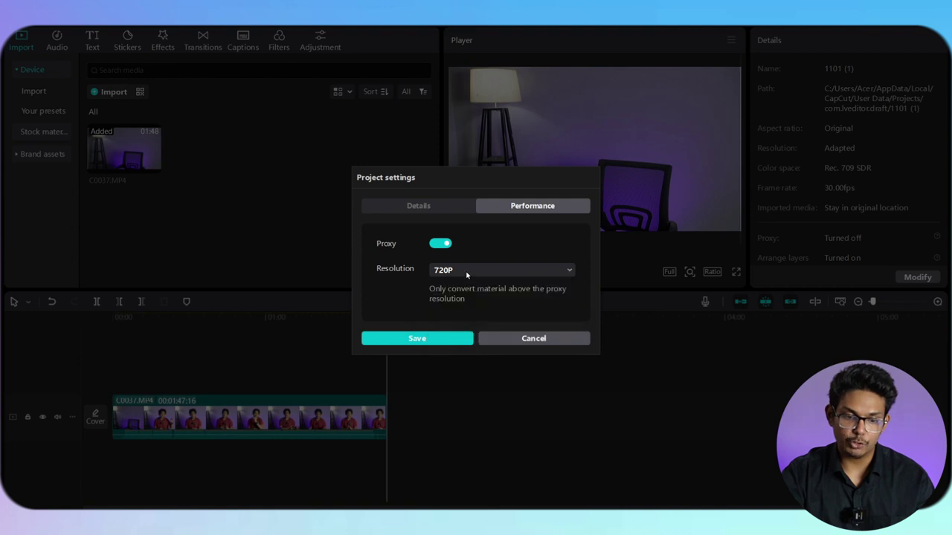
Step: Rename the project as Capcut_Tutorial and save the project settings
click(418, 206)
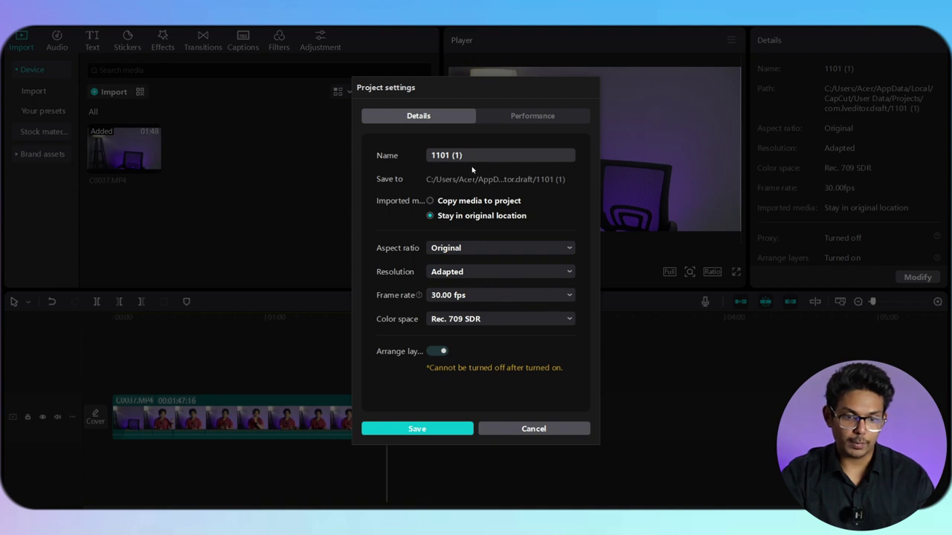
drag(470, 155, 310, 156)
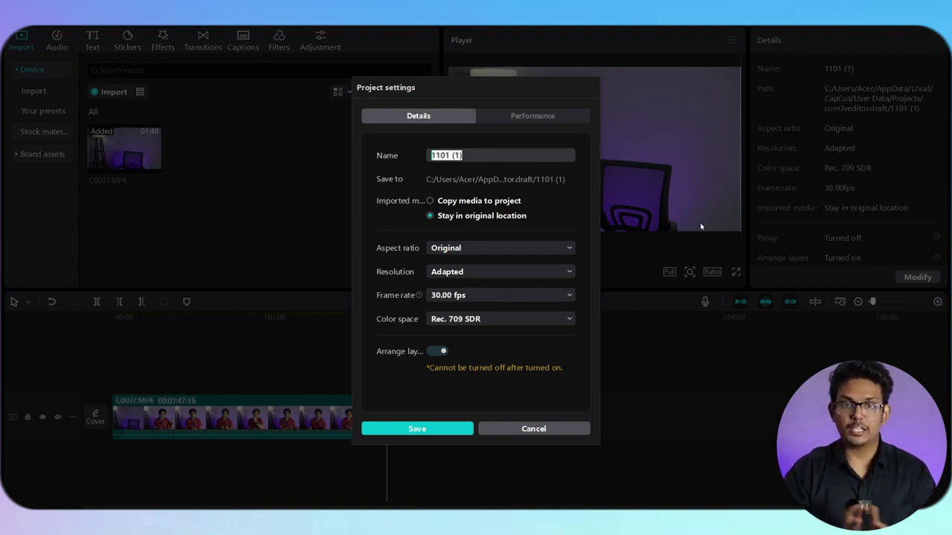
text(Cap)
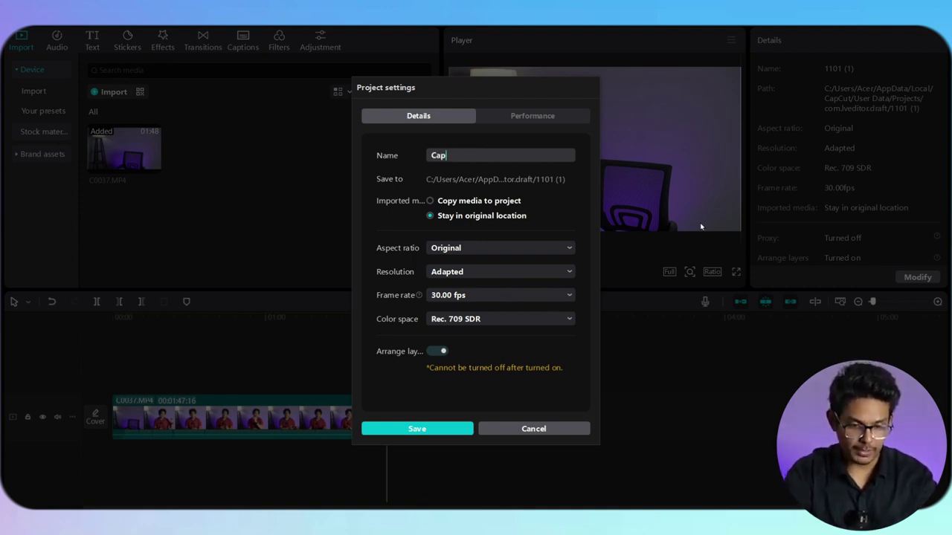
text(cut_T)
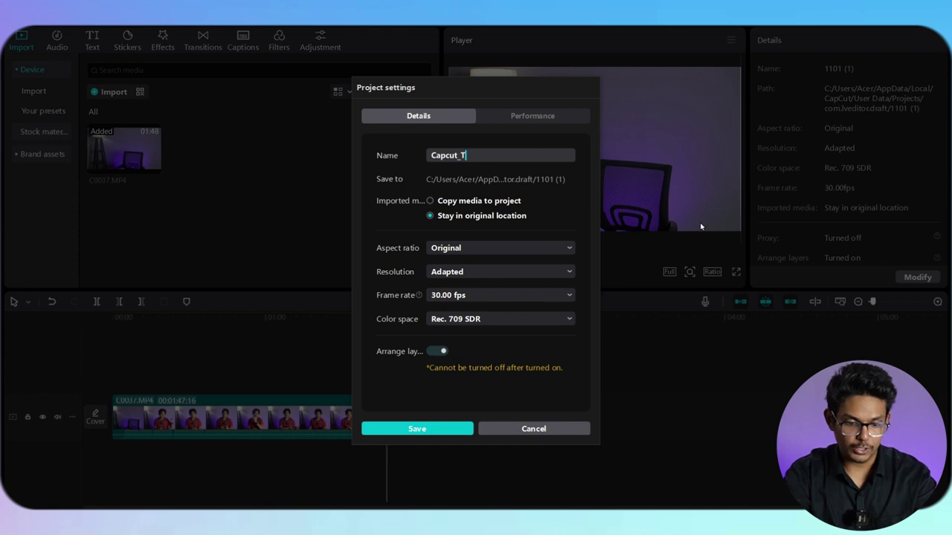
text(utorial)
key(Return)
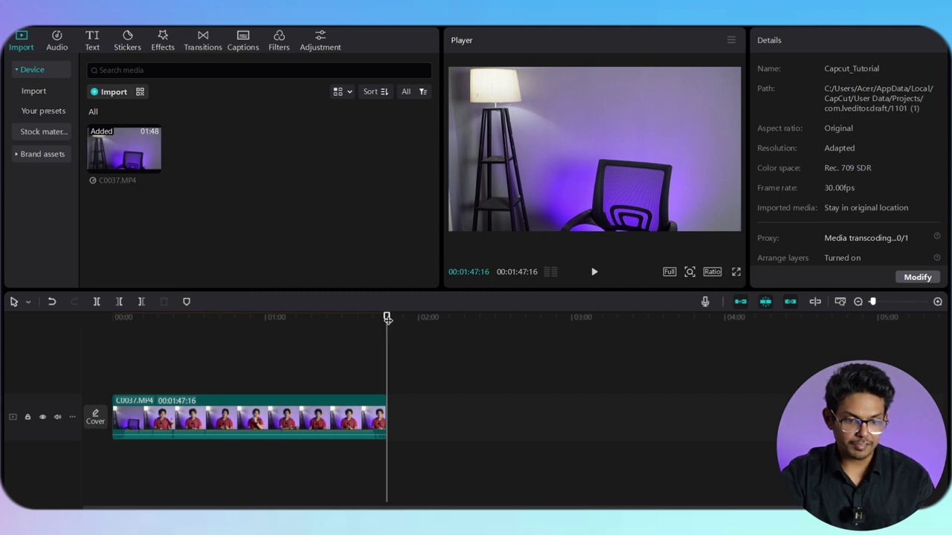
Step: Scrub the playhead back to the start of the C0037.MP4 clip and forward to about 56 seconds
drag(389, 320, 27, 376)
drag(111, 378, 256, 398)
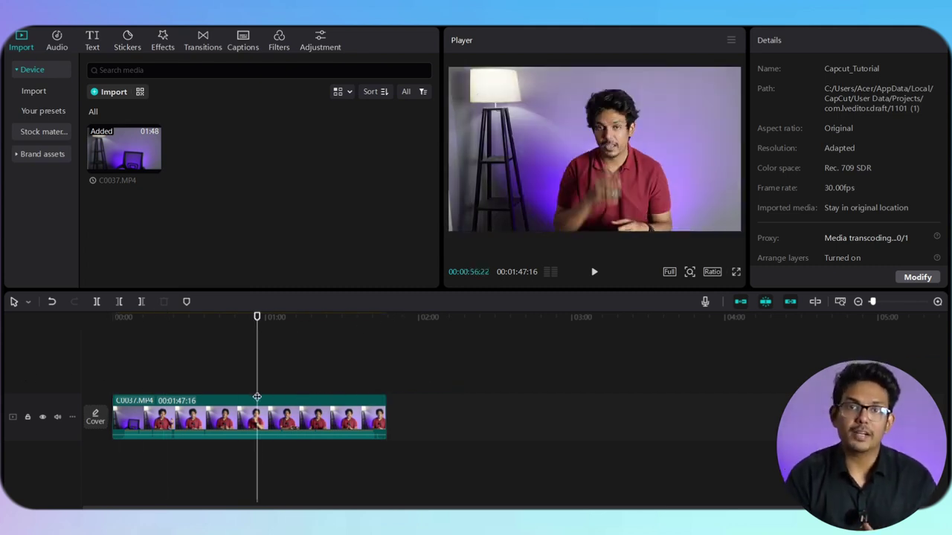